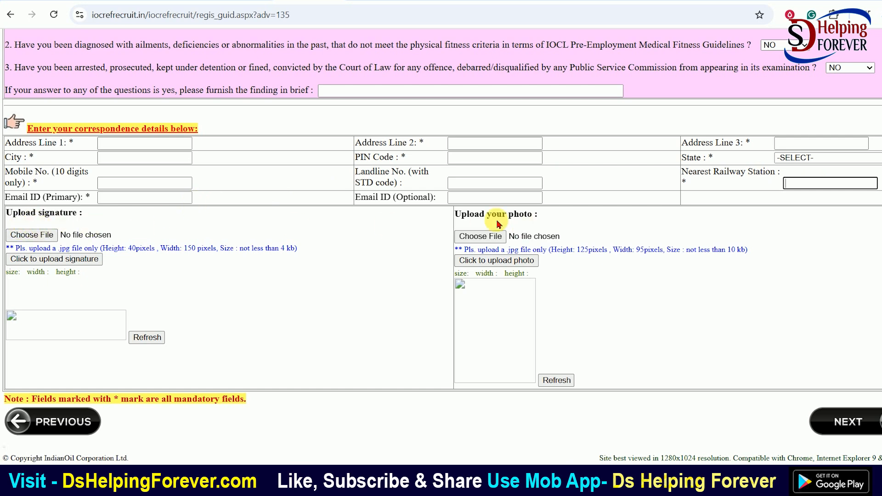
Review the signature and photo upload requirements and the other fields of the personal details form
drag(288, 255, 256, 255)
click(197, 257)
drag(184, 255, 225, 255)
click(189, 255)
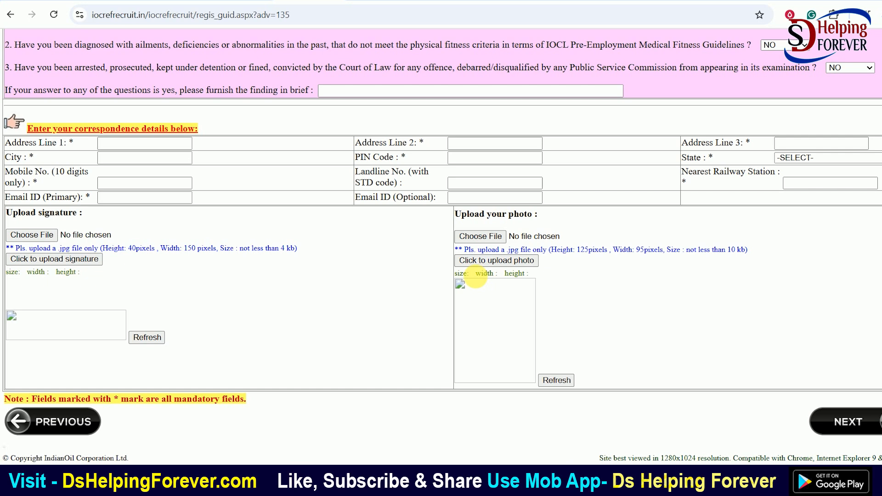
drag(690, 260, 744, 260)
click(744, 260)
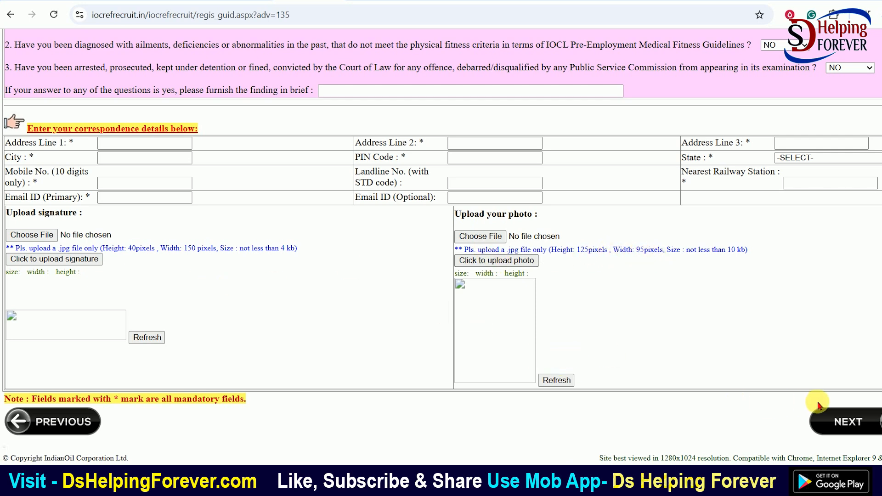
scroll(846, 422, up, 7)
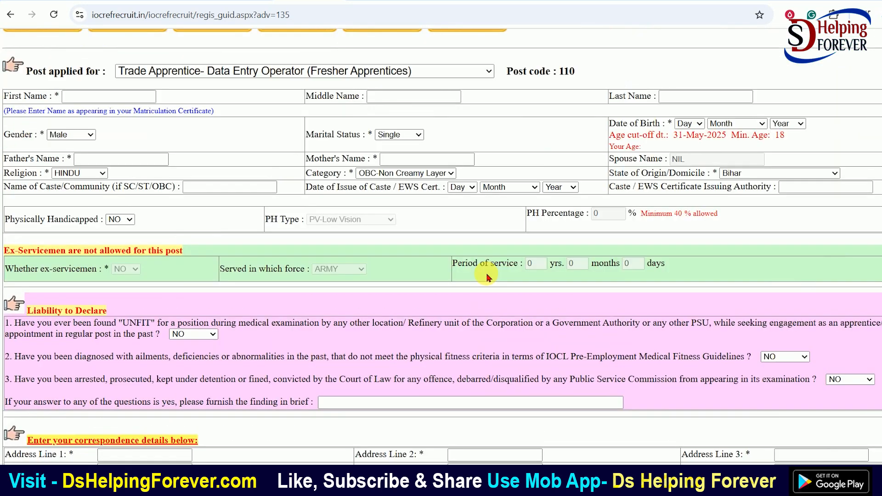
scroll(488, 277, up, 3)
scroll(735, 344, down, 10)
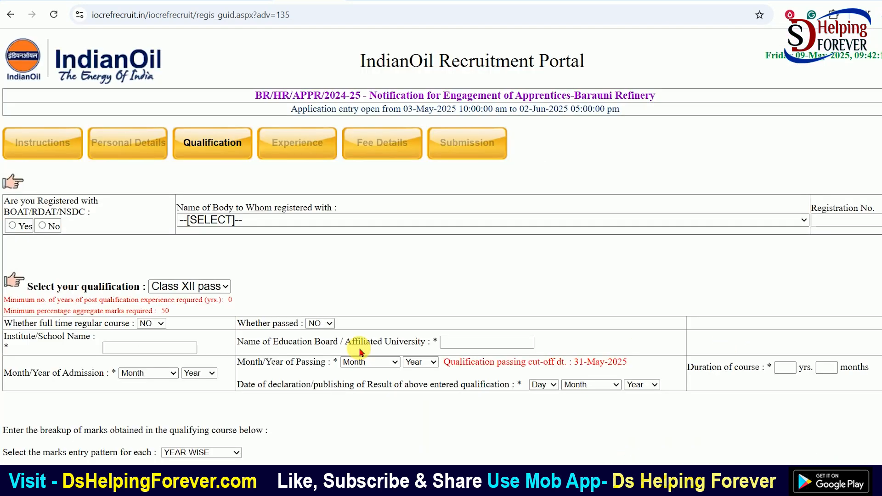
Answer Yes to being registered with BOAT/RDAT/NSDC and choose Board of Apprenticeship Training(BOAT) as the registering body
drag(43, 210, 87, 211)
click(88, 211)
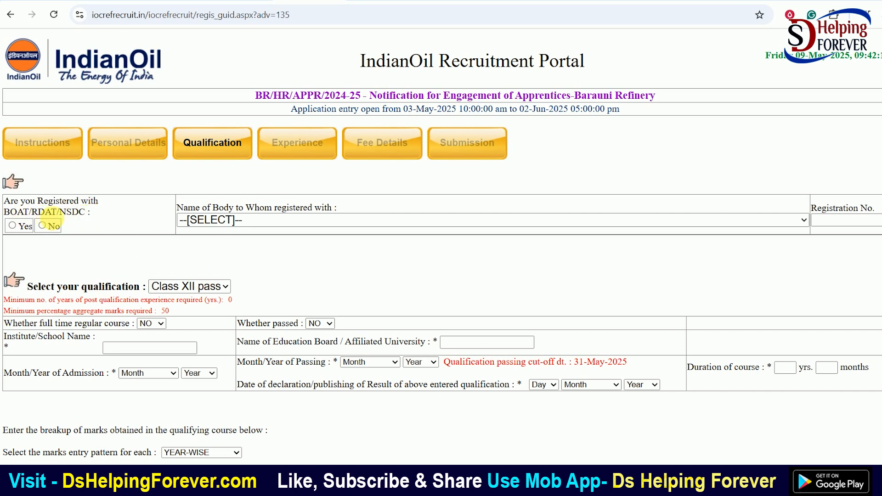
click(304, 220)
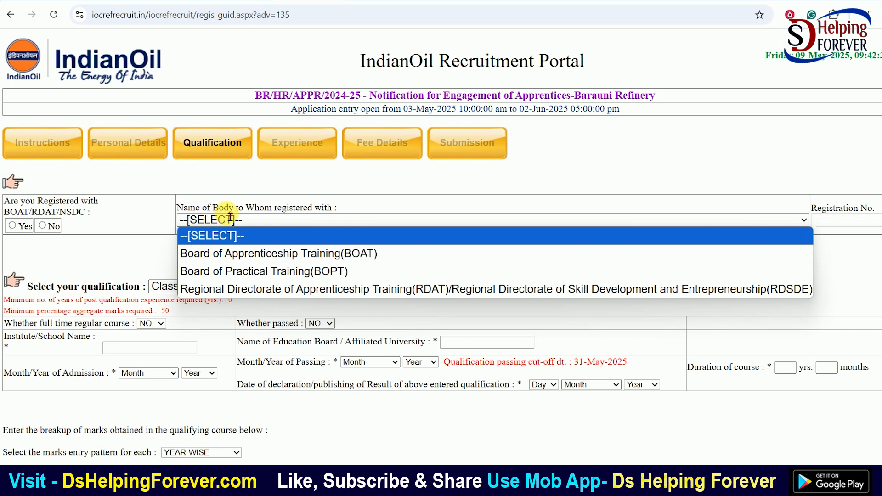
click(261, 255)
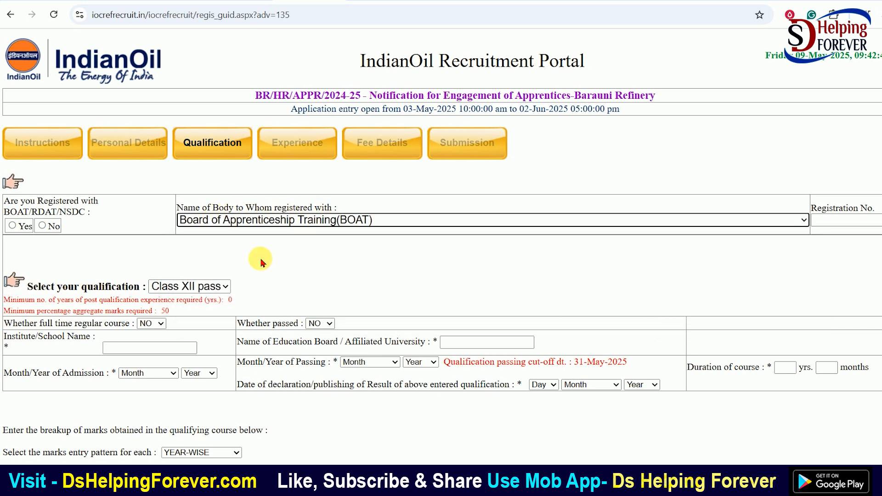
click(21, 226)
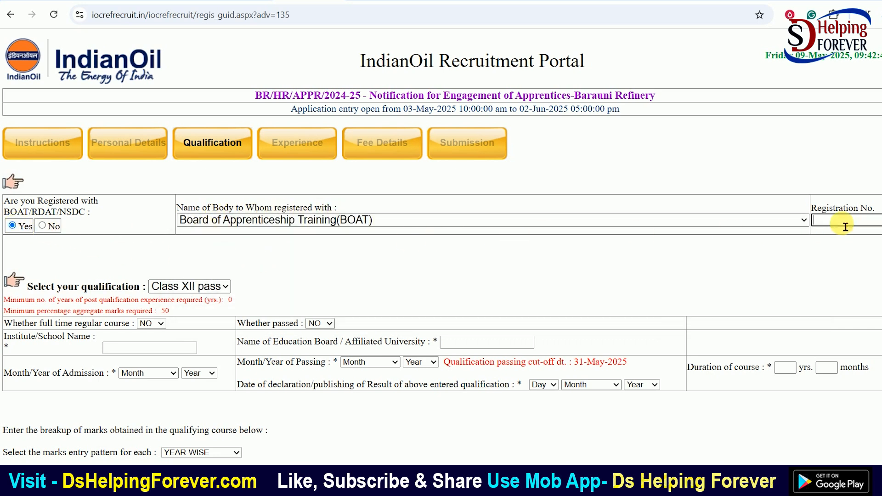
Keep Class XII pass as the qualification and set both the full time regular course and passed answers to YES
scroll(719, 236, down, 4)
click(202, 109)
click(210, 119)
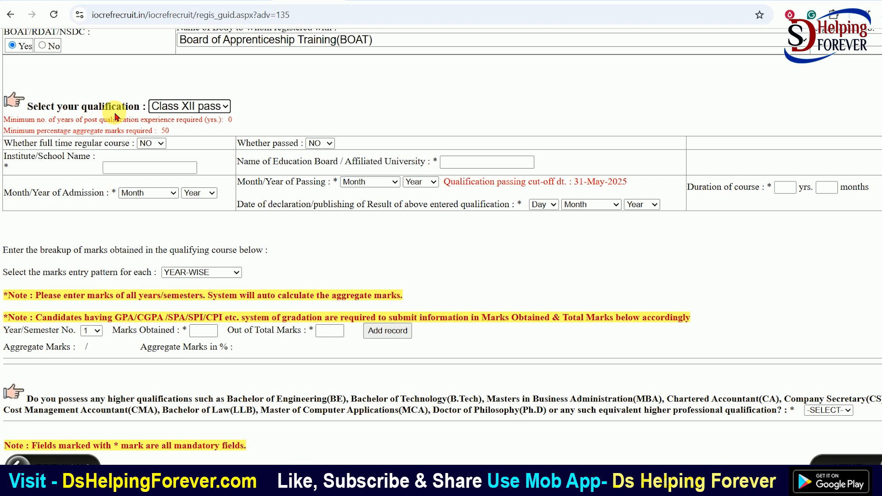
click(159, 144)
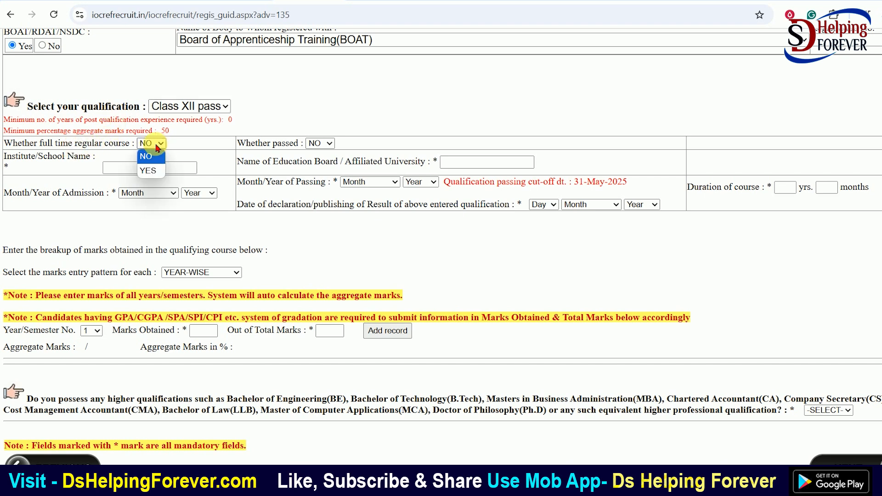
click(150, 172)
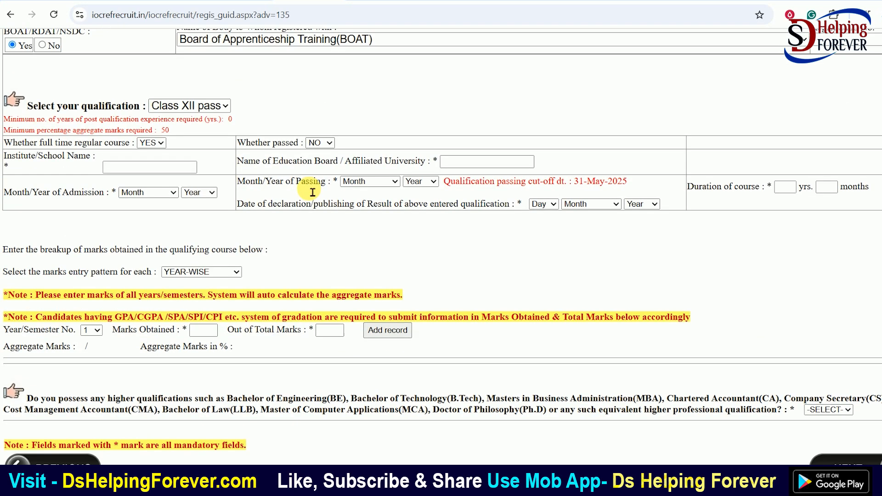
click(320, 143)
click(317, 164)
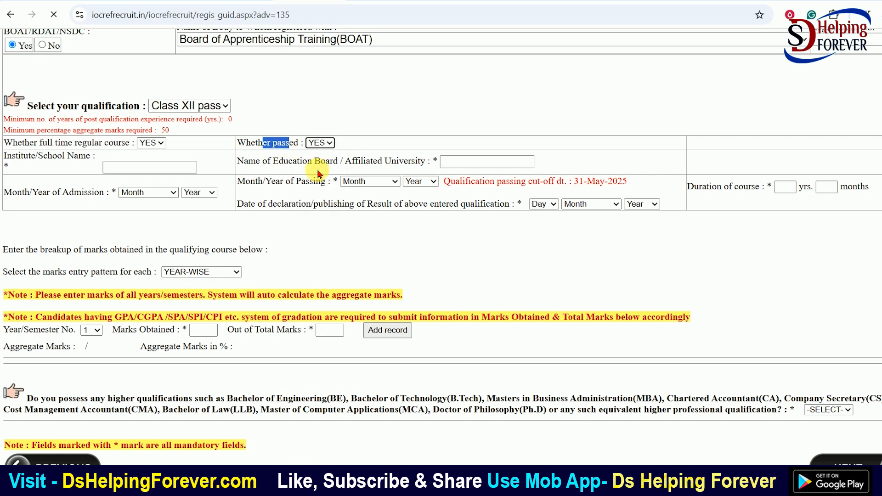
click(141, 121)
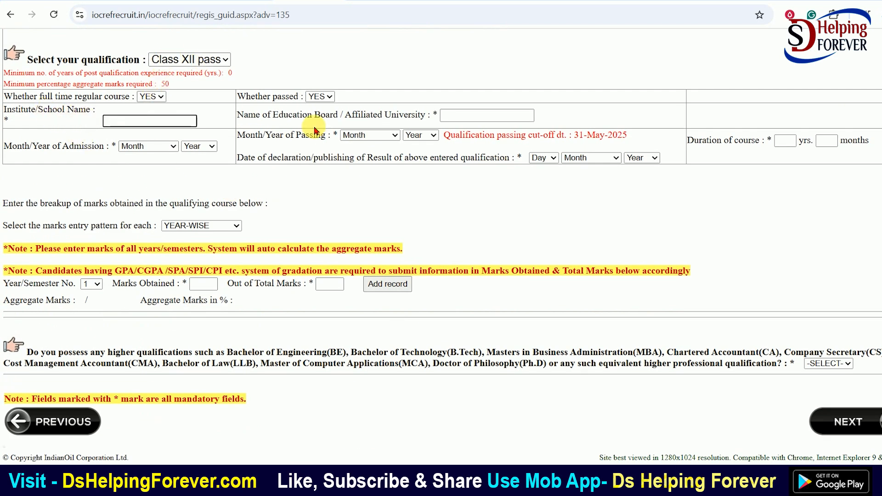
click(471, 117)
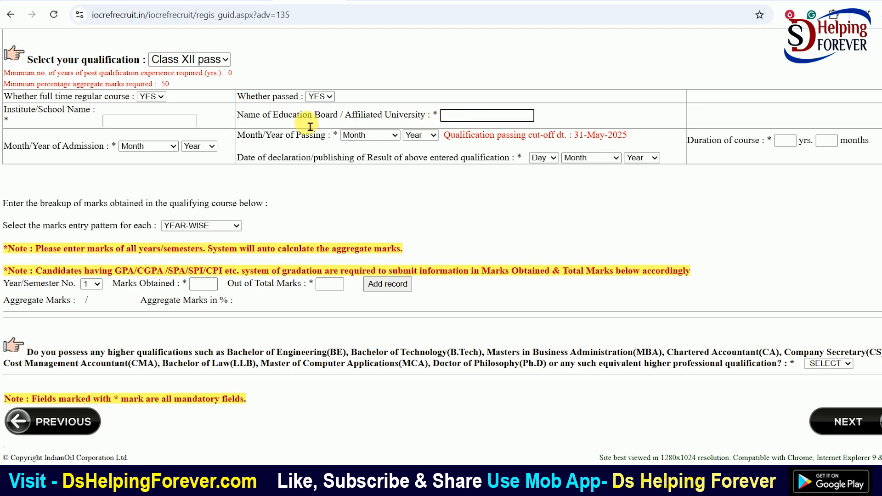
drag(296, 115, 366, 118)
click(487, 119)
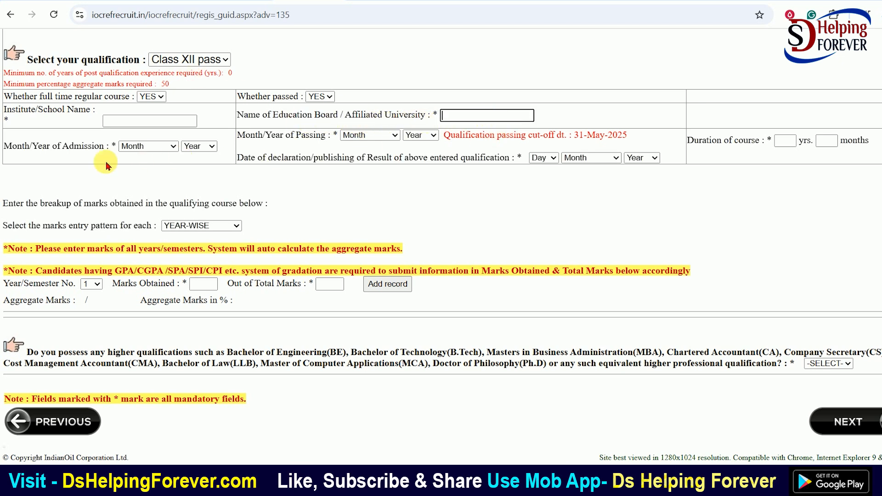
Set the month and year of admission for the Class XII qualification to March 2022
drag(33, 149, 100, 151)
click(134, 146)
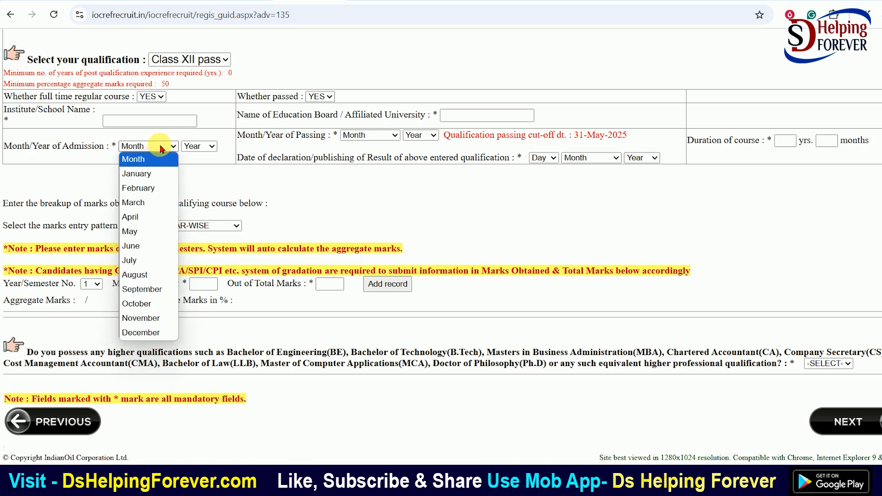
click(192, 146)
click(133, 147)
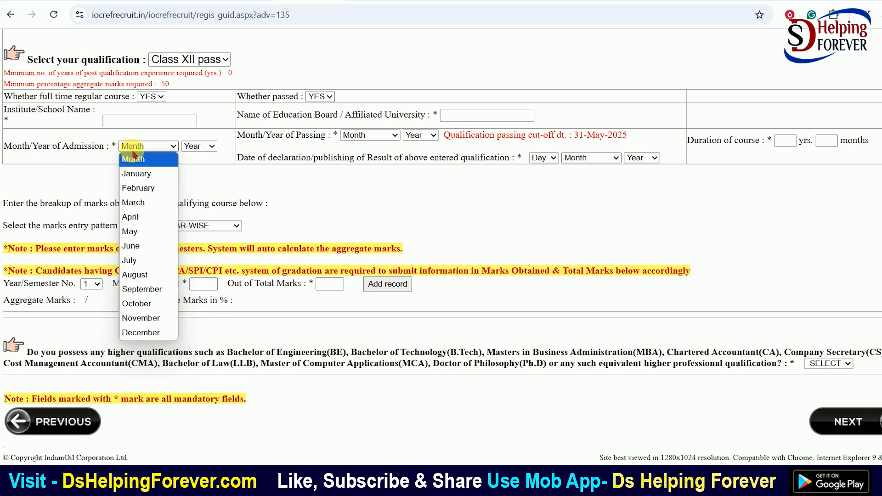
click(133, 203)
click(197, 147)
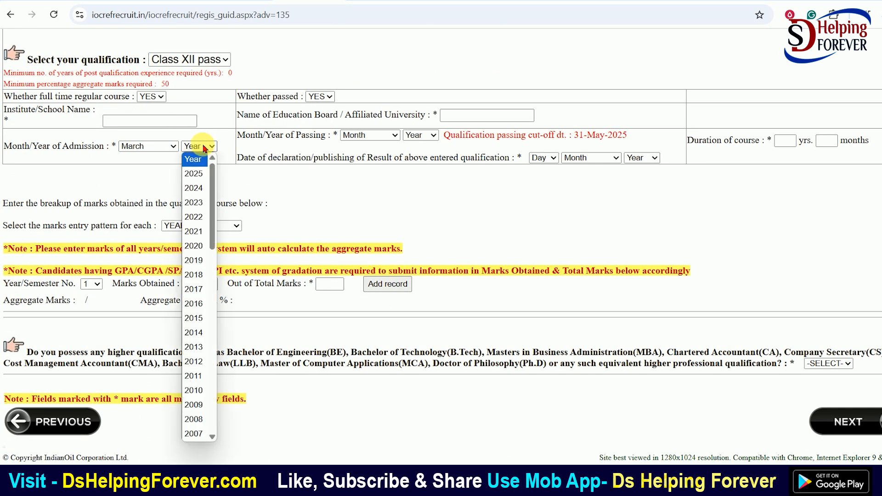
click(206, 221)
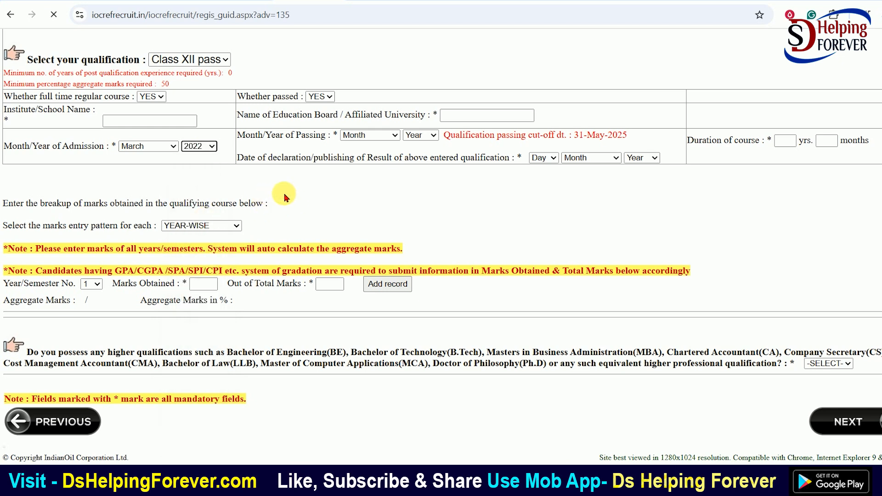
Set the month and year of passing for the Class XII qualification to April 2024
click(353, 136)
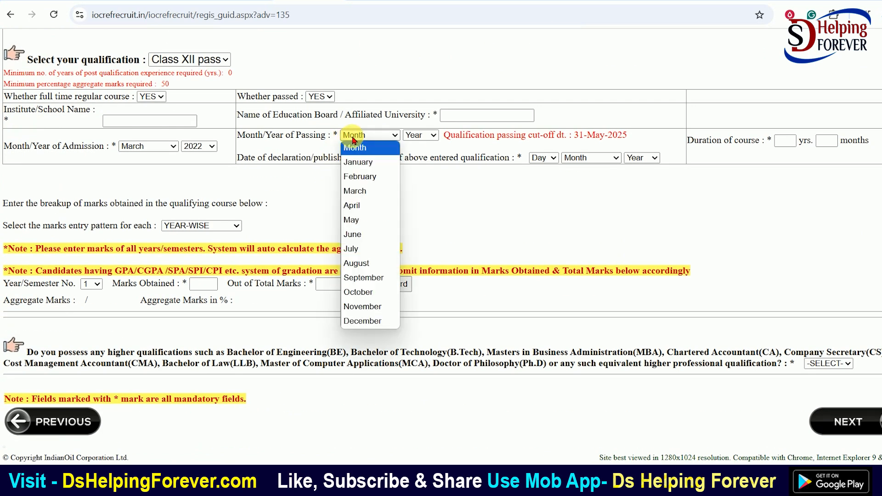
click(359, 207)
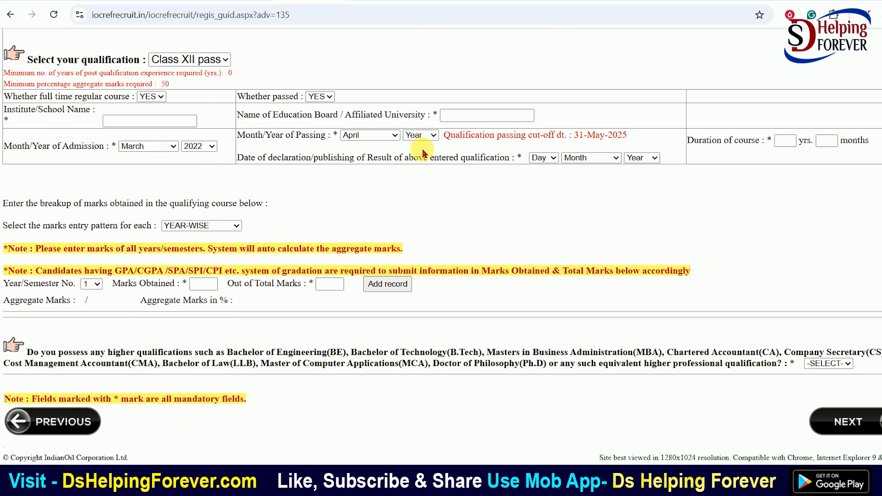
click(419, 136)
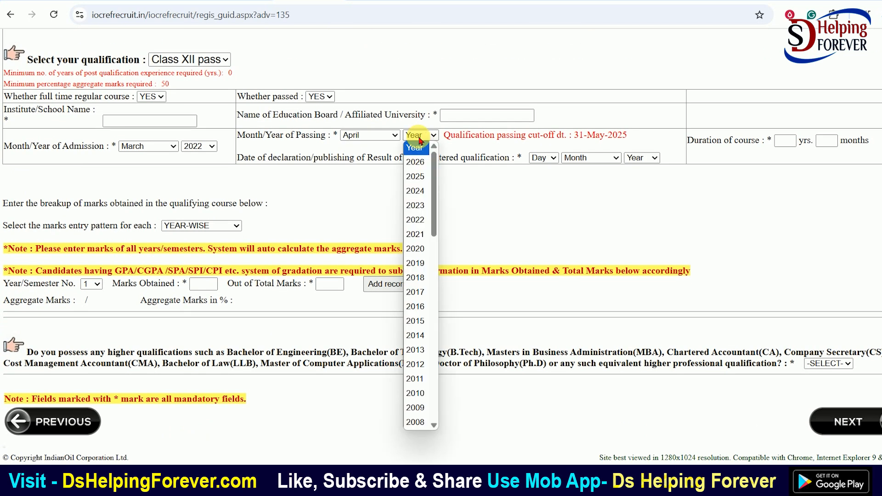
click(414, 192)
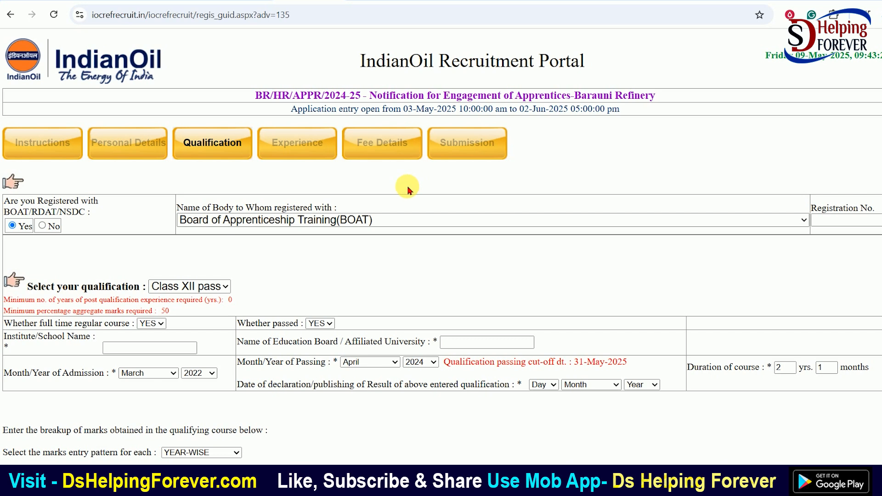
Set the date of declaration of the Class XII result to 14 April 2024
scroll(409, 190, down, 4)
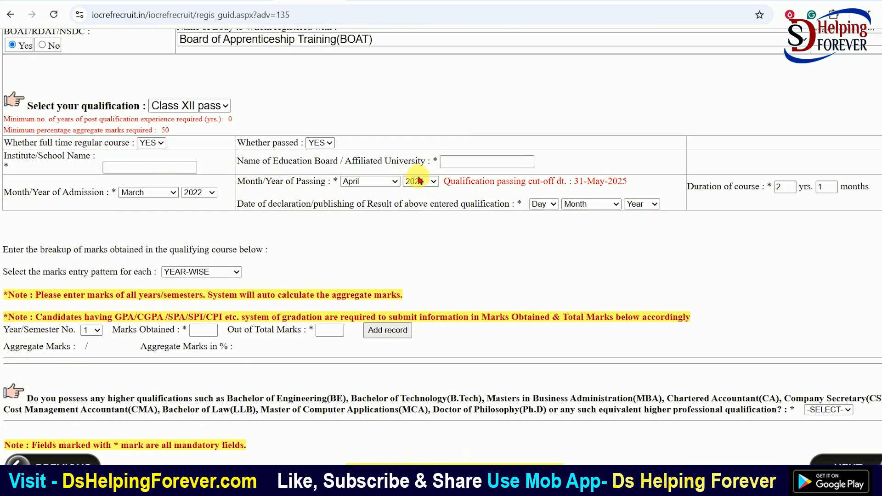
drag(712, 187, 756, 188)
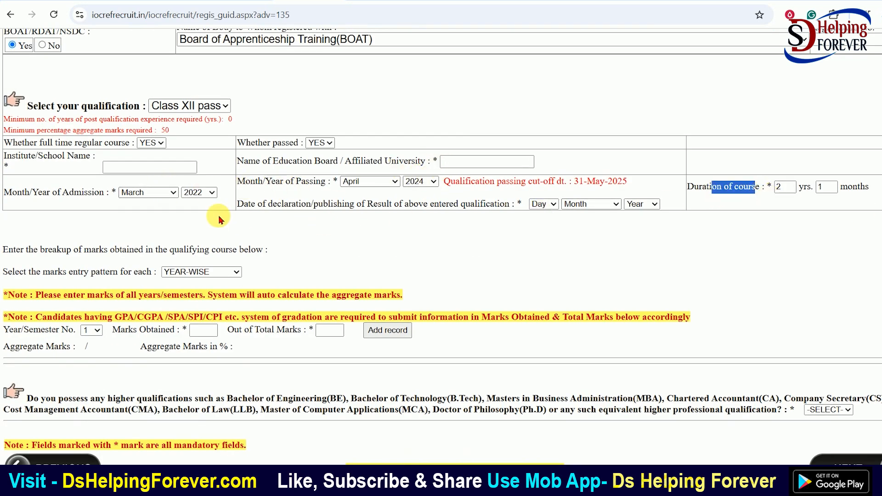
drag(273, 205, 326, 212)
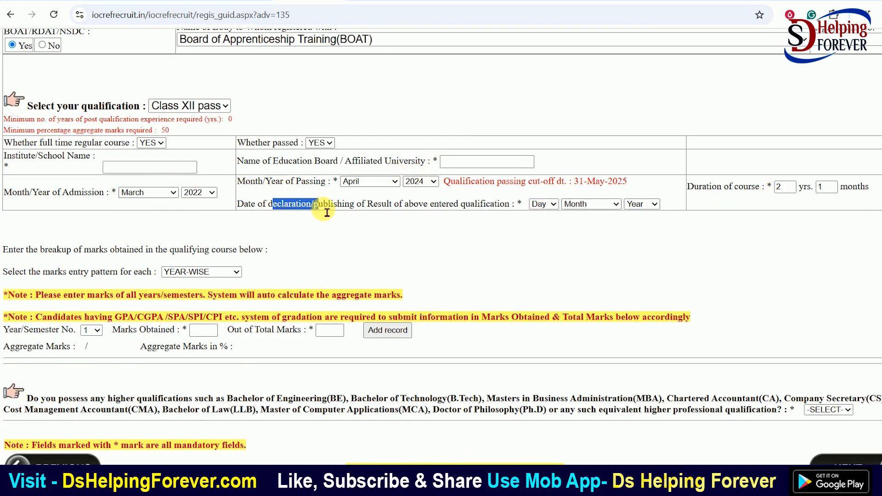
drag(386, 208, 429, 208)
click(467, 209)
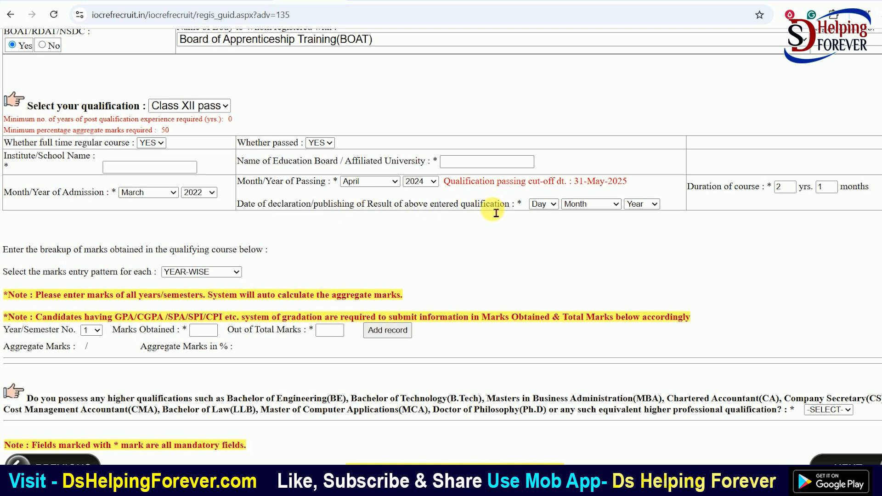
click(541, 204)
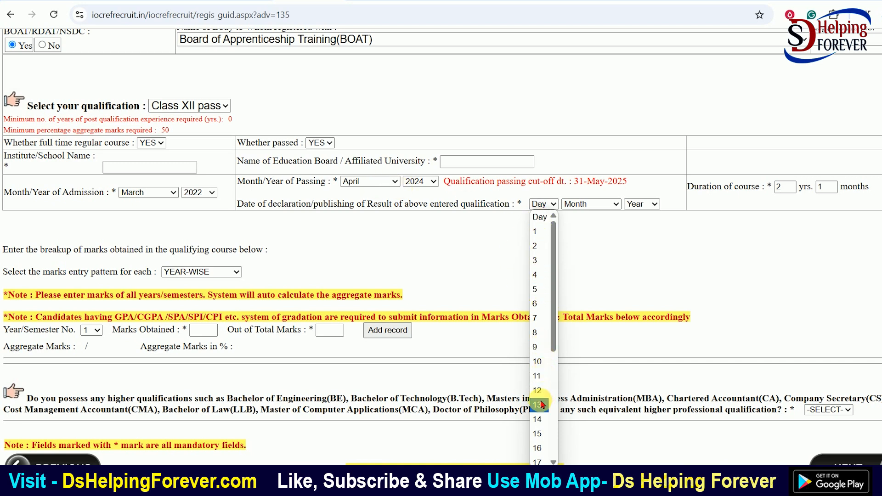
click(544, 419)
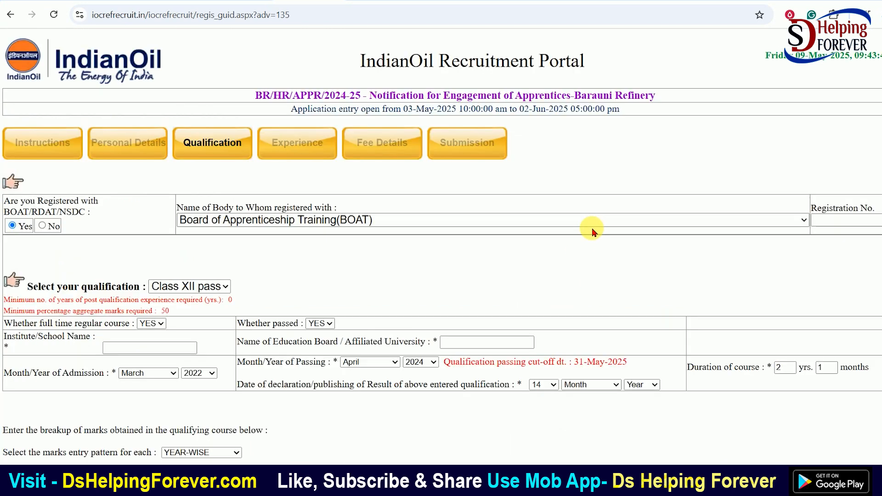
click(591, 158)
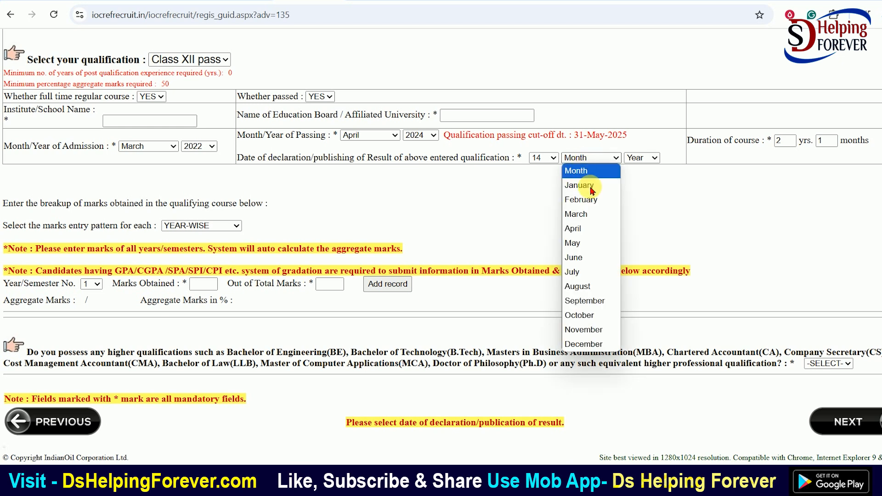
click(581, 231)
click(642, 204)
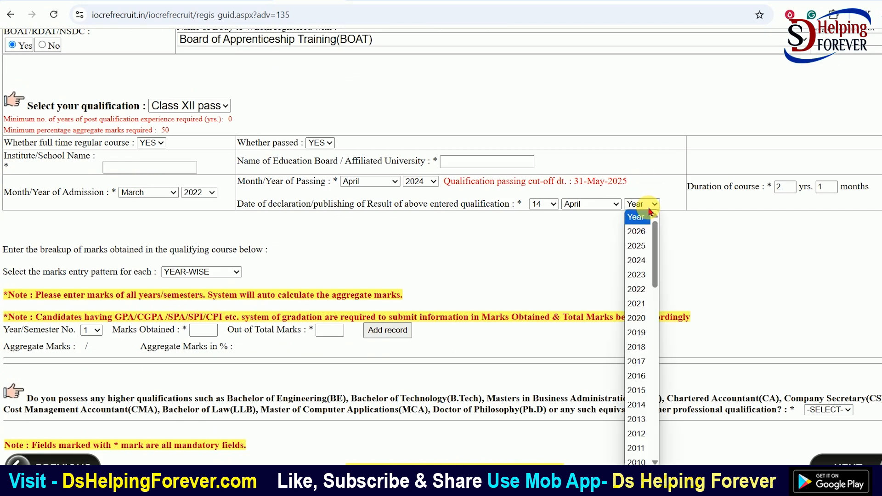
click(640, 260)
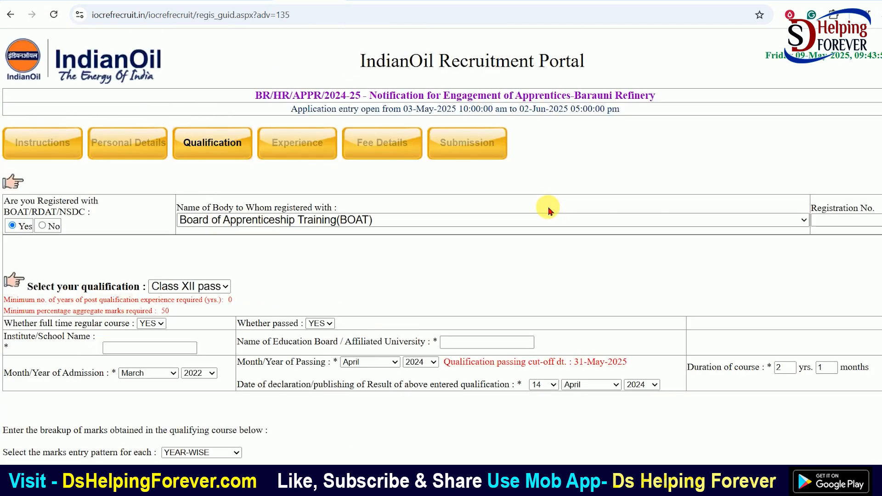
Choose YEAR-WISE as the marks entry pattern for the qualifying course
scroll(551, 212, down, 3)
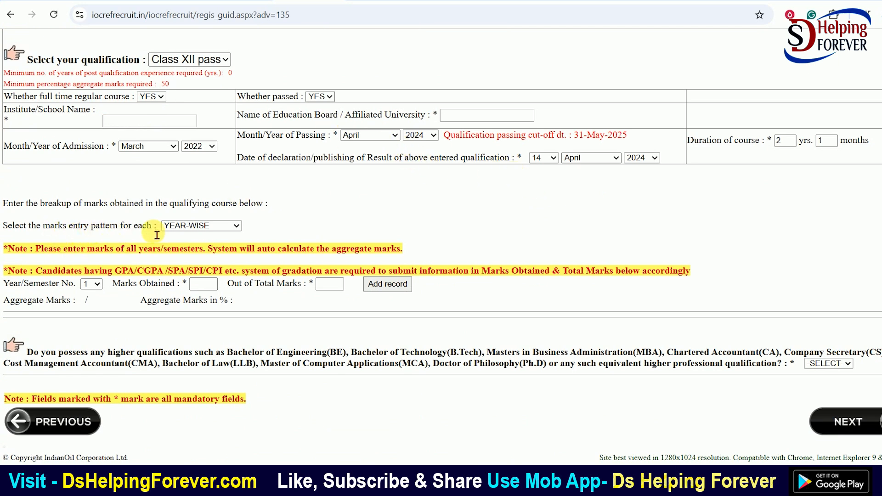
click(190, 226)
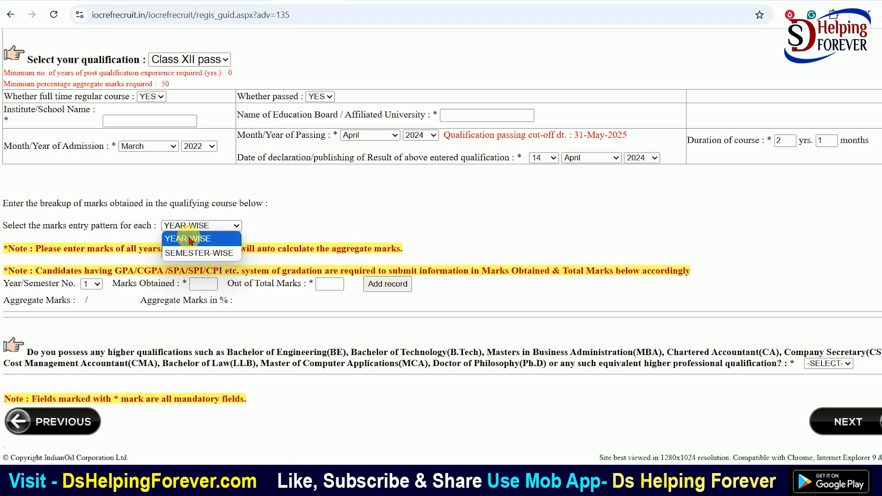
click(190, 238)
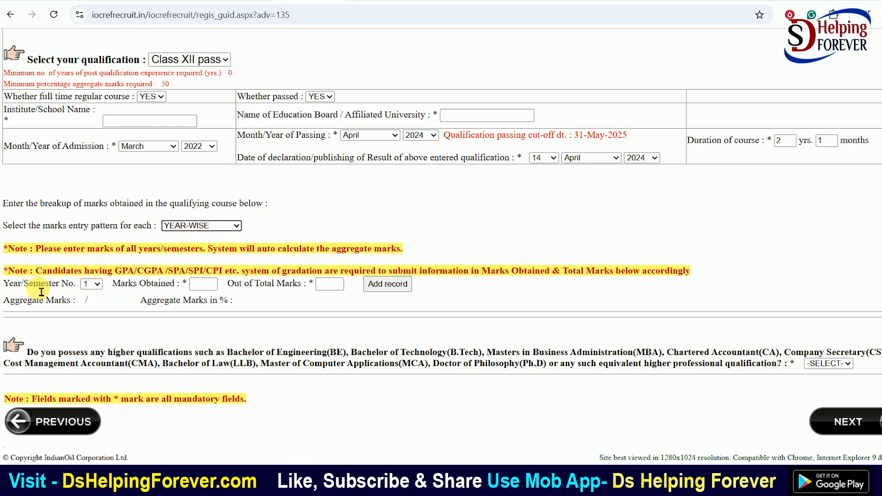
Enter year 2 marks of 350 out of 500 for the qualifying course and try to add the record
click(97, 285)
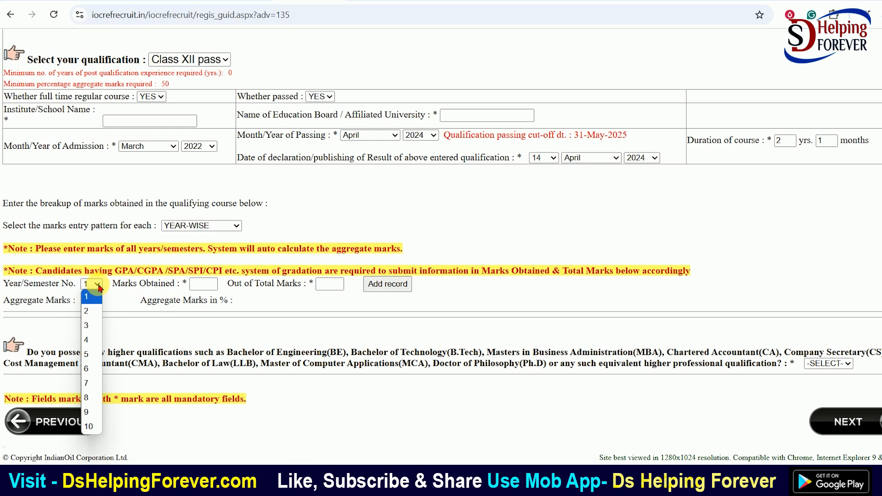
click(92, 310)
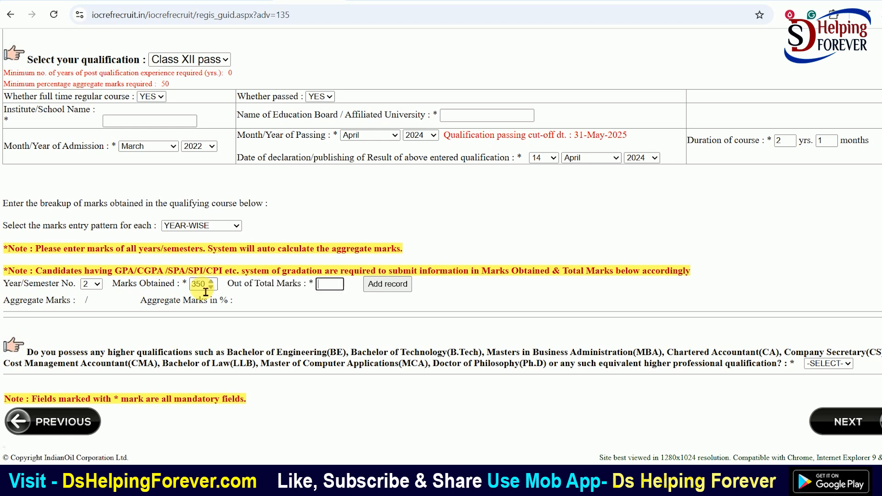
text(500)
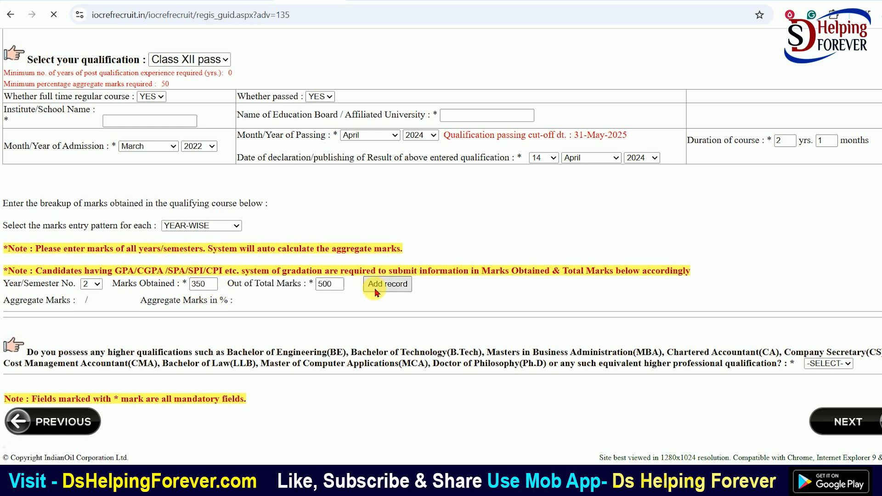
click(375, 284)
click(568, 96)
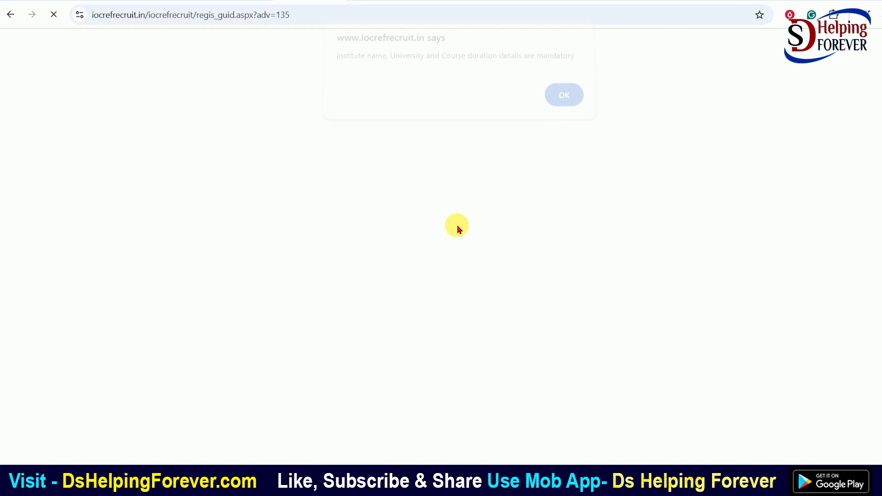
Enter BSEB PATNA as the education board and S S HIGH SCHOOL BHP as the school, and add the year 2 marks record
click(478, 170)
text(BSEB OATBA)
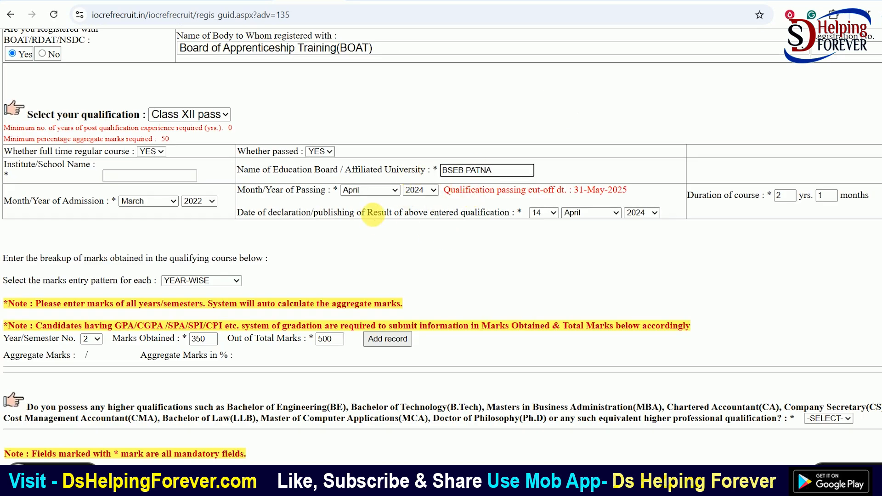
click(140, 180)
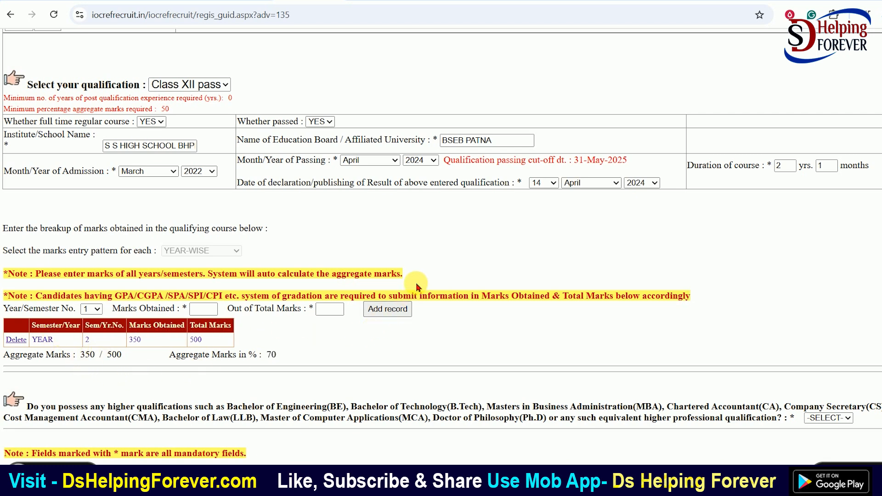
Answer NO to the question about possessing any higher professional qualification
scroll(416, 264, down, 1)
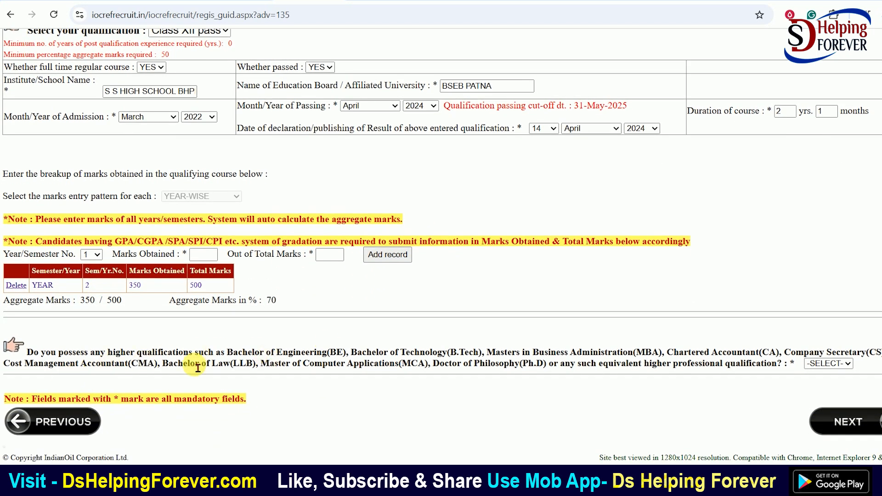
drag(197, 363, 422, 361)
click(294, 362)
click(422, 361)
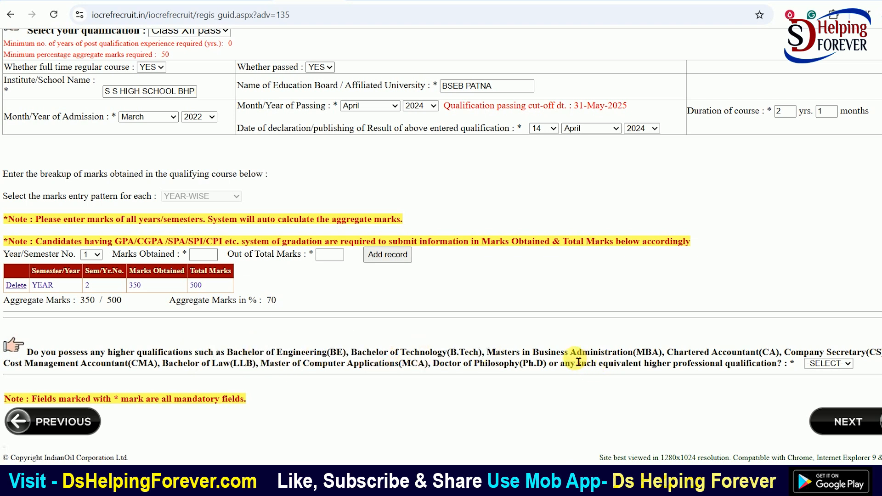
click(813, 362)
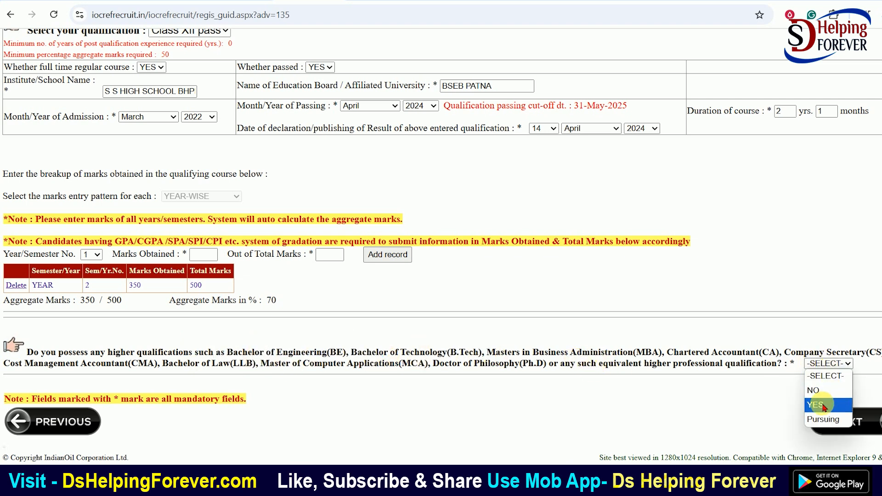
click(814, 391)
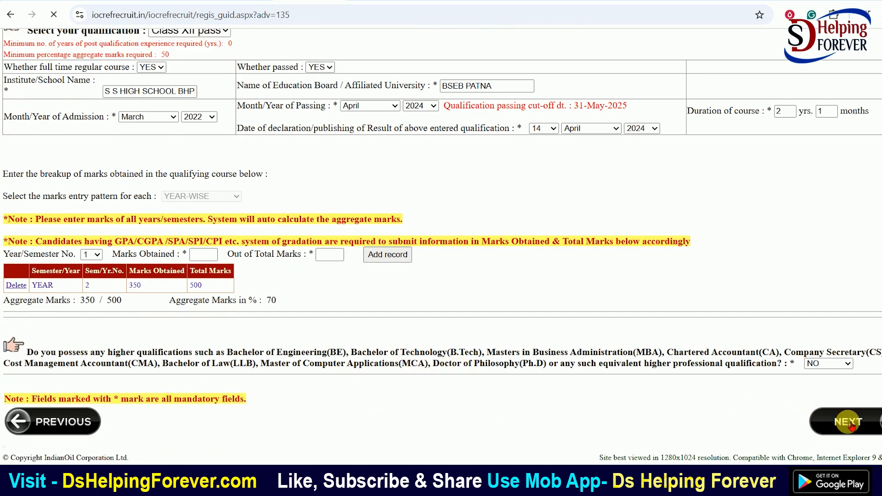
Try to proceed to the next section and fill in the BOAT registration number
click(848, 422)
drag(380, 69, 467, 69)
click(562, 88)
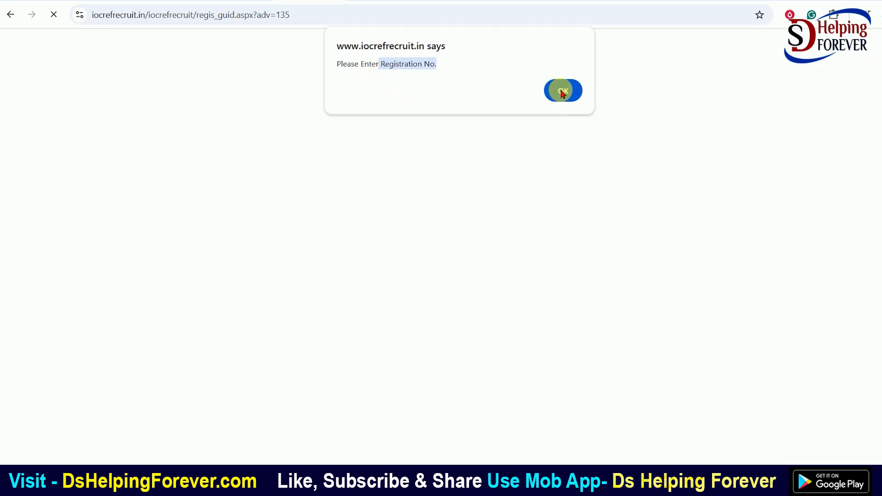
click(828, 226)
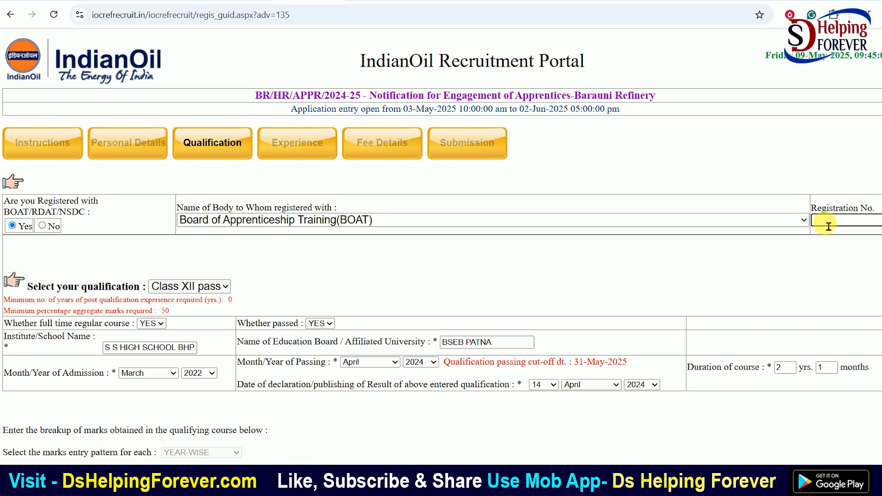
Retry proceeding to the next section and add a year 1 marks record of 0 out of 0
scroll(836, 322, down, 5)
click(848, 422)
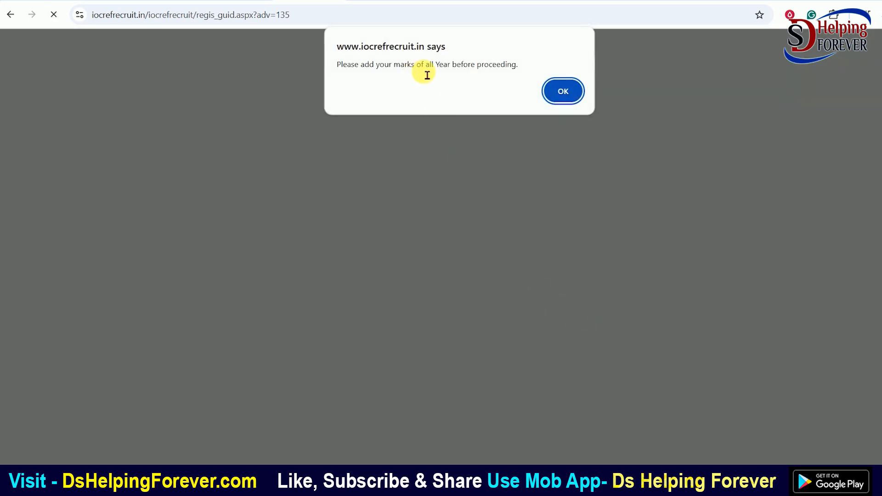
click(563, 90)
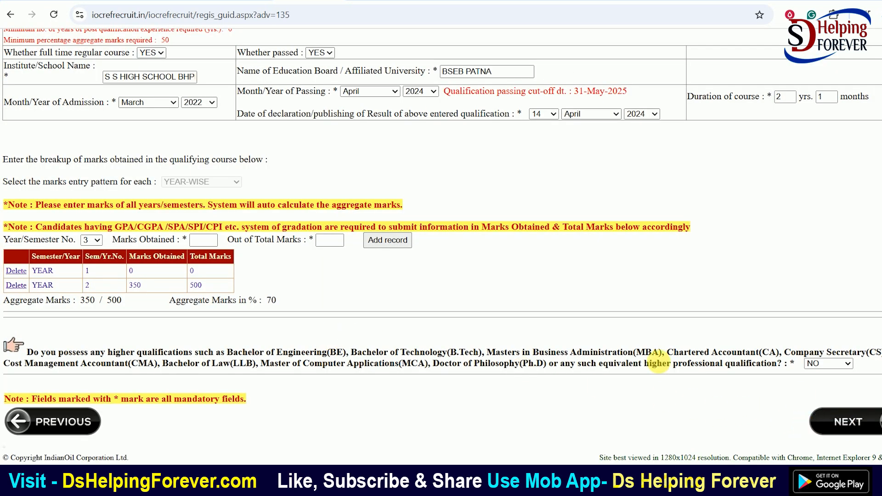
Review the year-wise marks records, admission and passing dates, selected qualification and course duration
drag(98, 210, 304, 205)
click(304, 205)
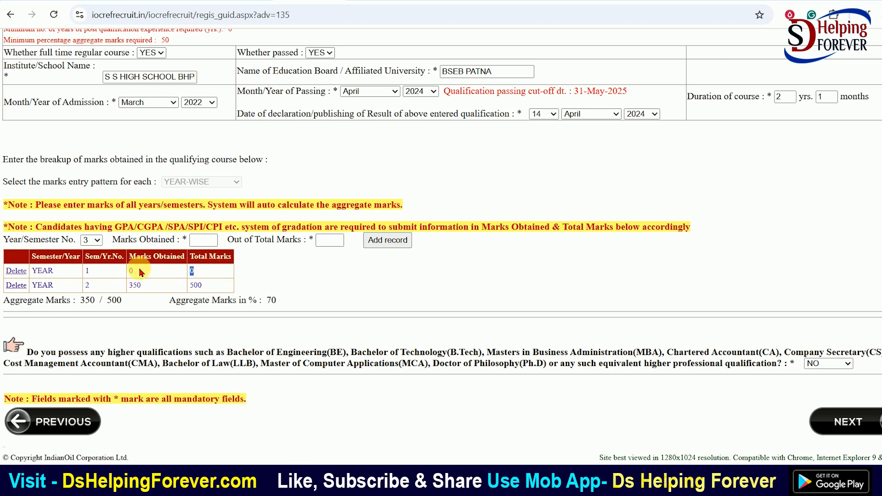
click(65, 285)
drag(166, 283, 112, 285)
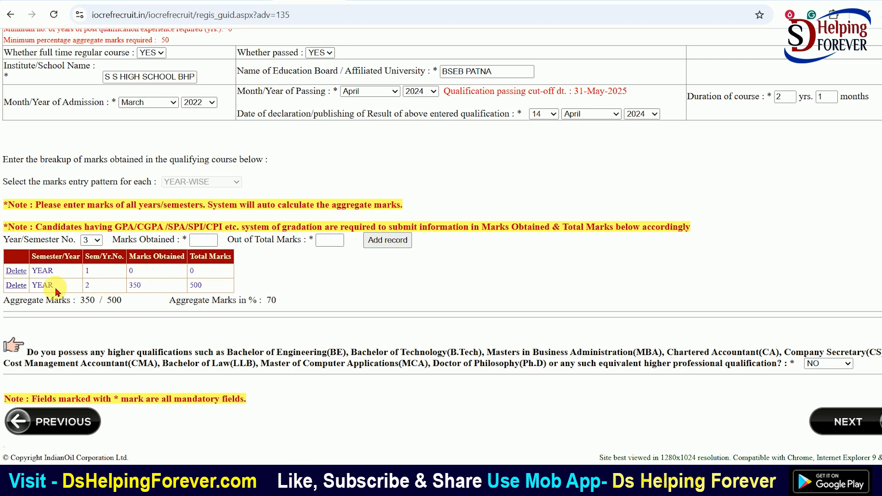
drag(151, 285, 129, 285)
drag(243, 290, 162, 284)
click(140, 291)
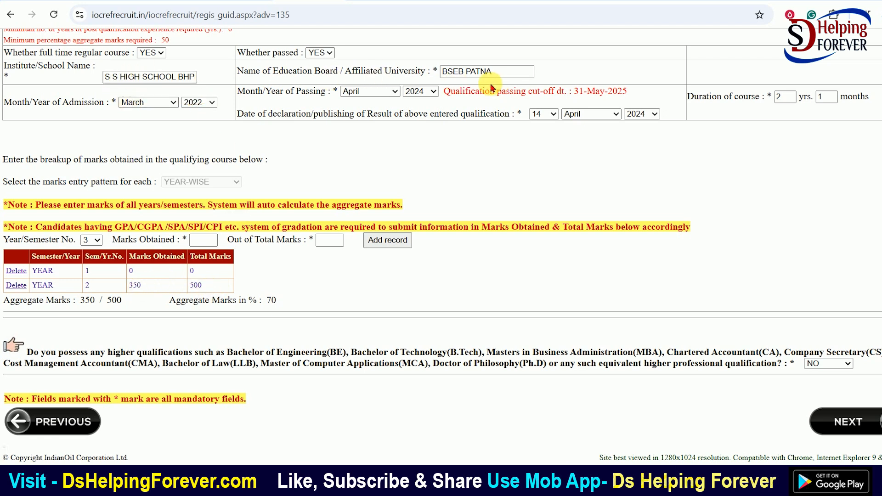
scroll(465, 146, up, 1)
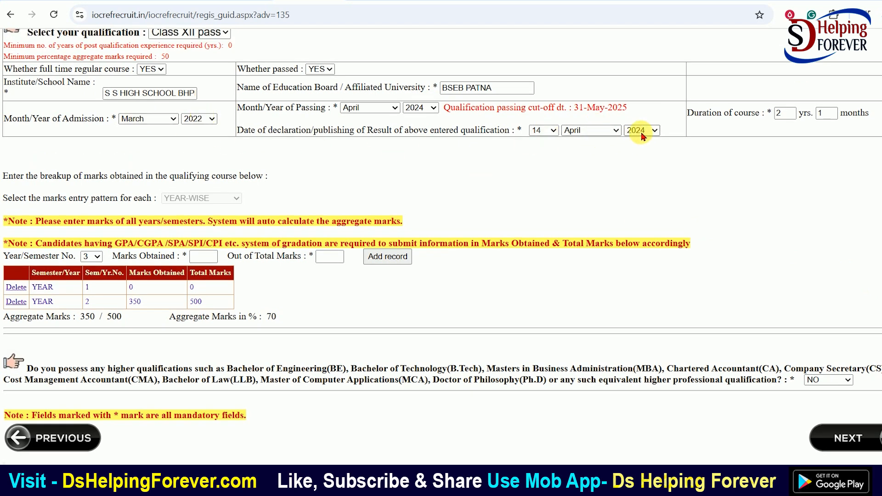
click(202, 118)
click(202, 118)
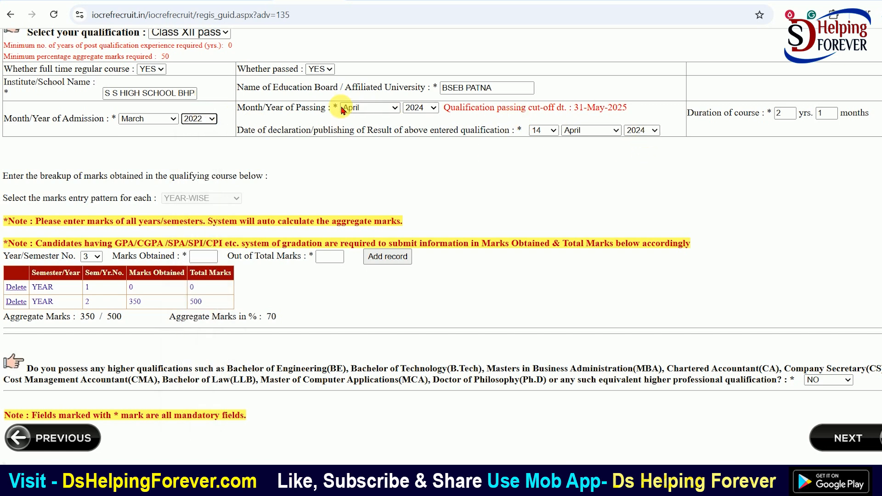
click(190, 35)
click(198, 42)
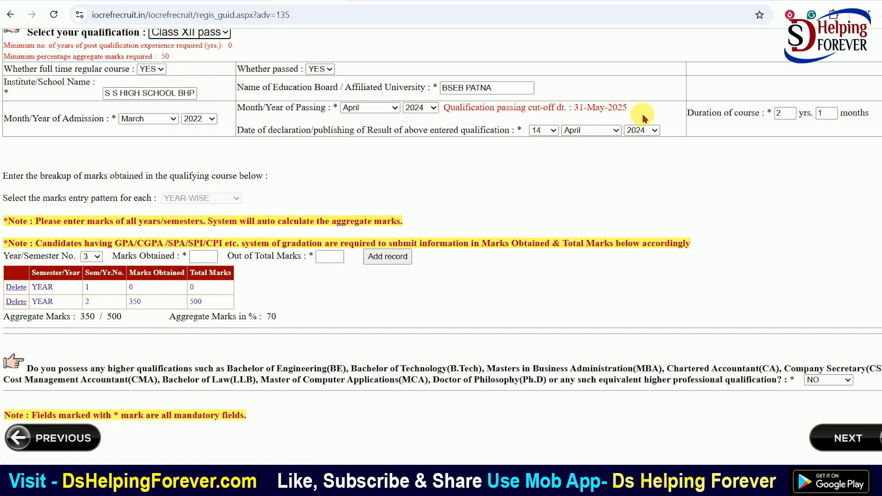
double_click(785, 113)
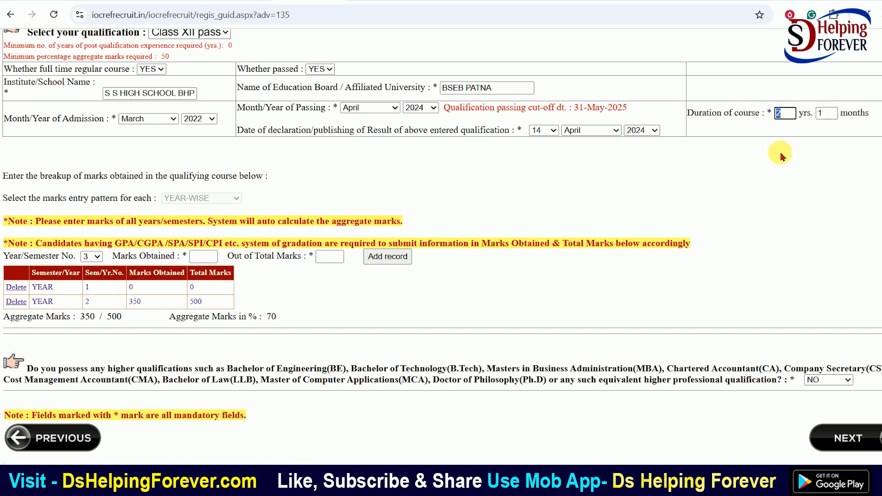
click(527, 192)
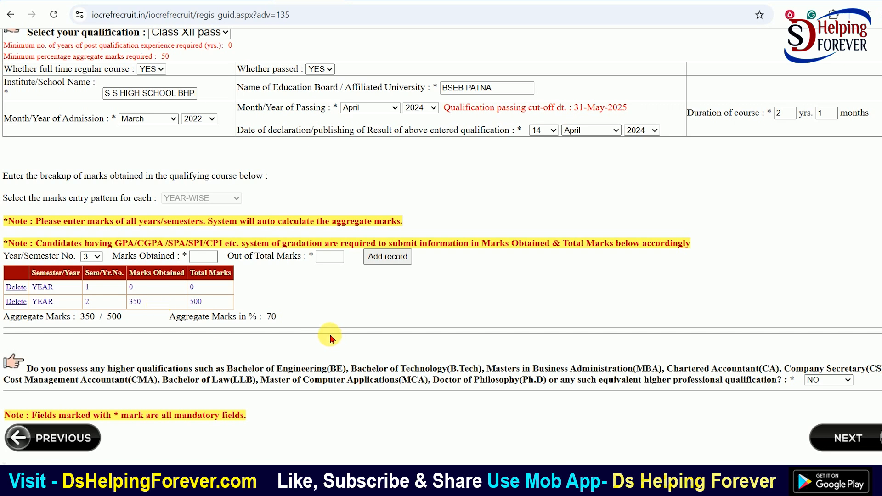
Continue to the Experience section and look over the optional organization, job description, designation and employer type fields
click(855, 436)
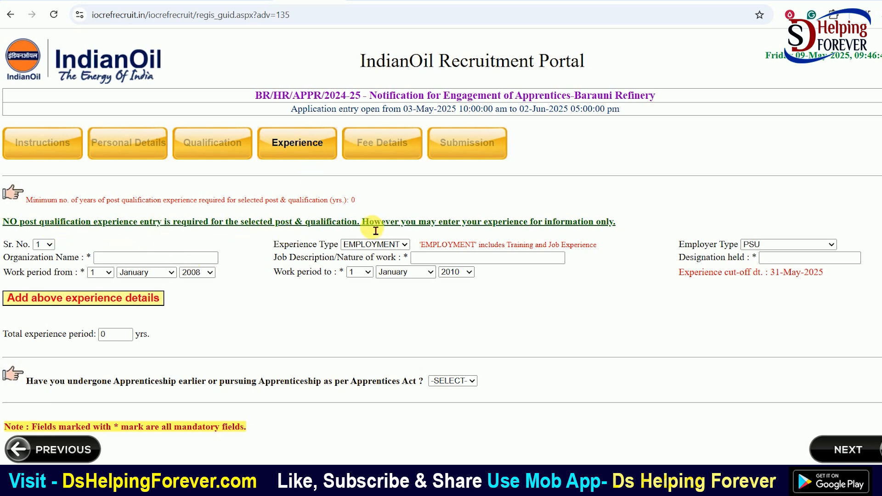
scroll(159, 227, down, 1)
click(139, 252)
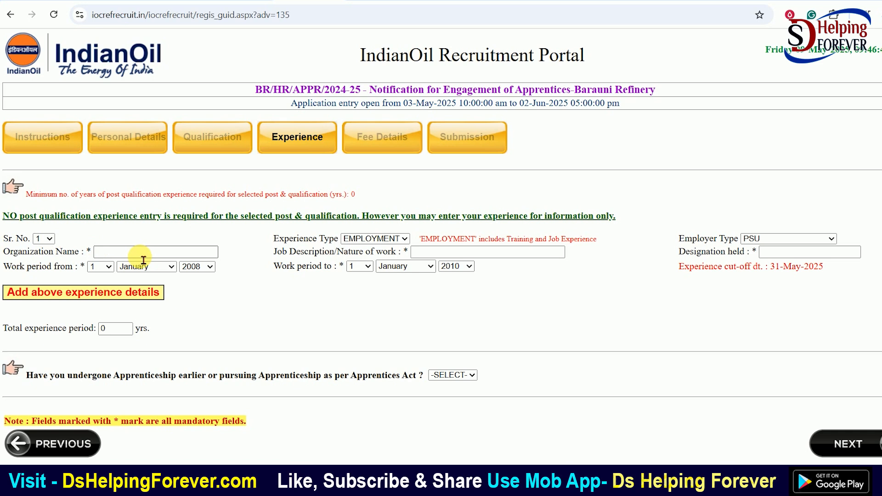
click(441, 252)
click(787, 255)
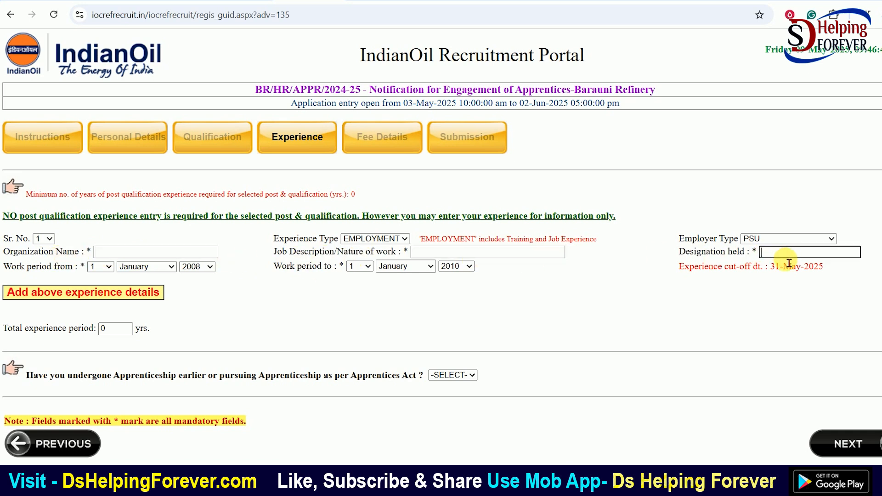
click(776, 241)
click(777, 241)
click(777, 241)
click(777, 240)
scroll(90, 335, down, 1)
scroll(115, 324, up, 1)
scroll(689, 398, down, 1)
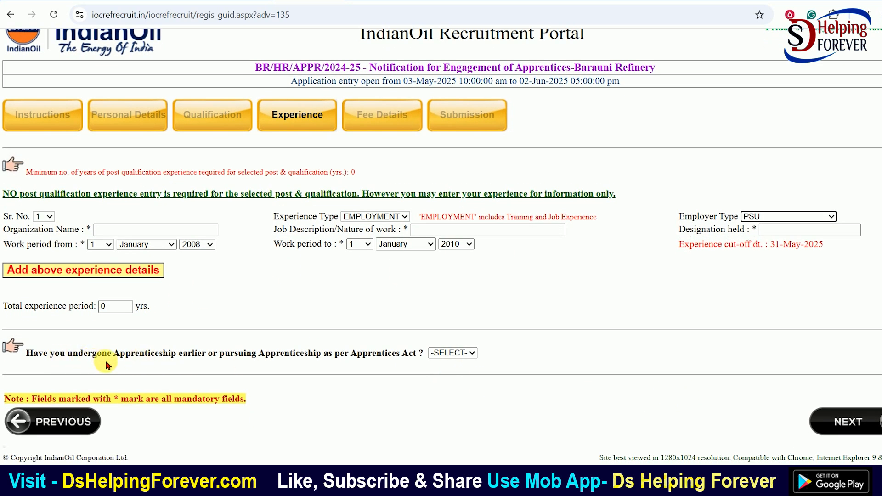
Answer NO to the question about earlier or ongoing apprenticeship and continue to the Fee Details section
drag(225, 354, 357, 358)
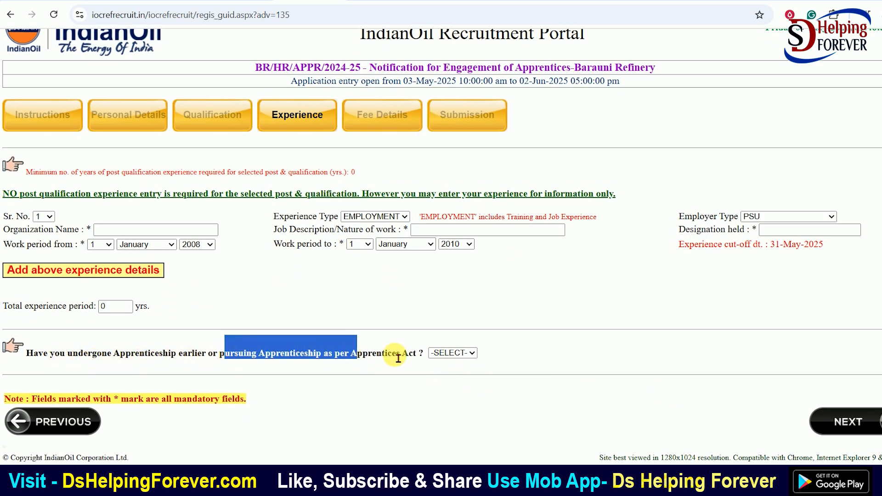
click(452, 353)
click(452, 381)
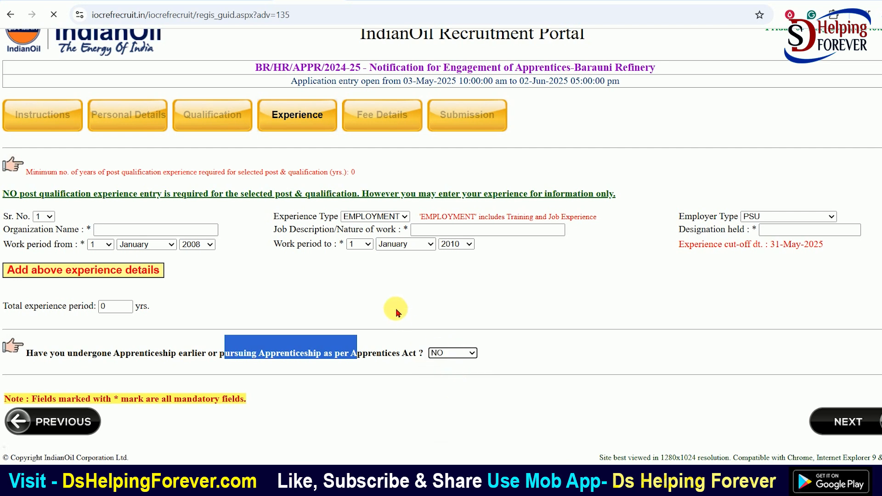
click(854, 422)
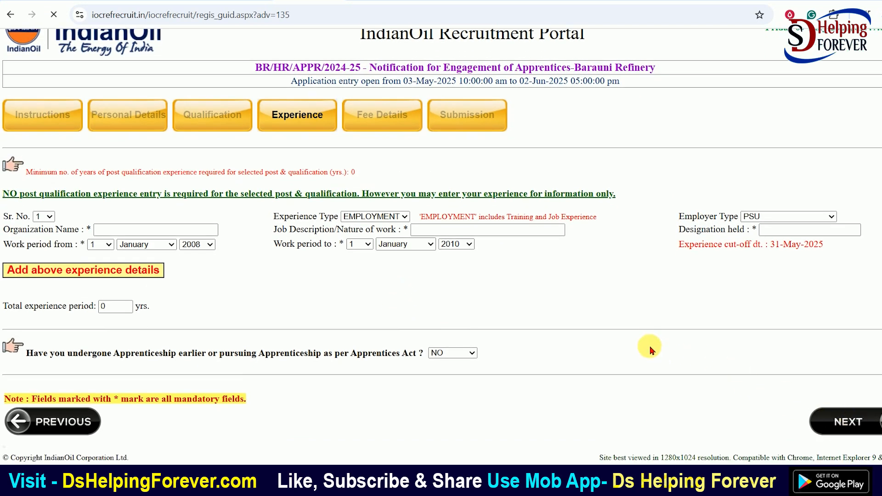
Read the application fee notice, continue to the Submission section and accept the declaration
drag(60, 207, 170, 203)
click(175, 202)
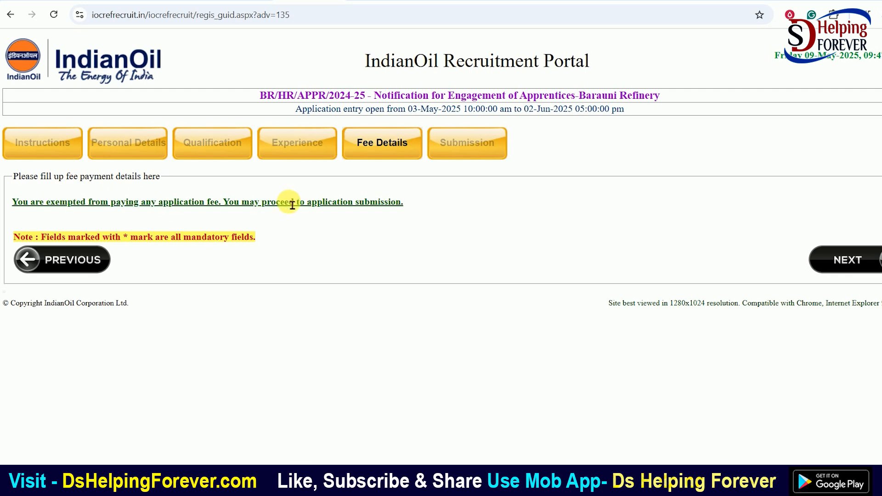
click(845, 251)
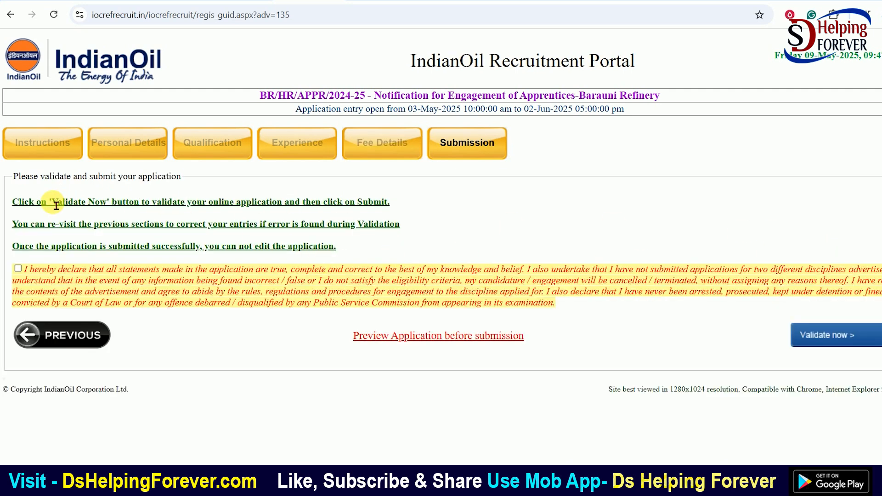
click(18, 268)
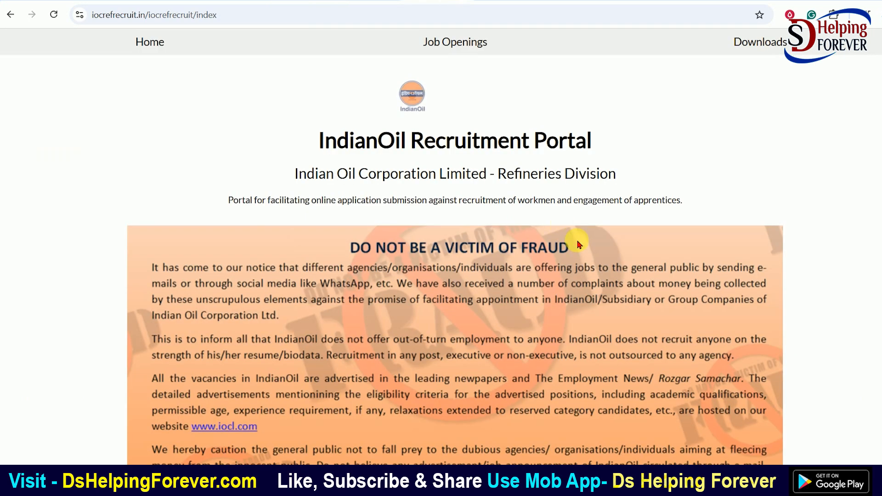
Look through the recruitment portal's home page, examining the refinery apprentice openings and the application form download section
scroll(579, 242, down, 10)
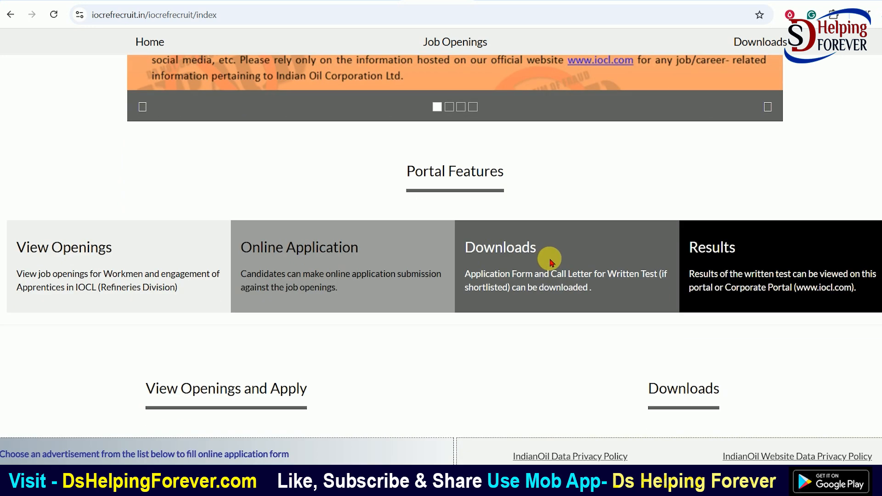
scroll(340, 250, up, 1)
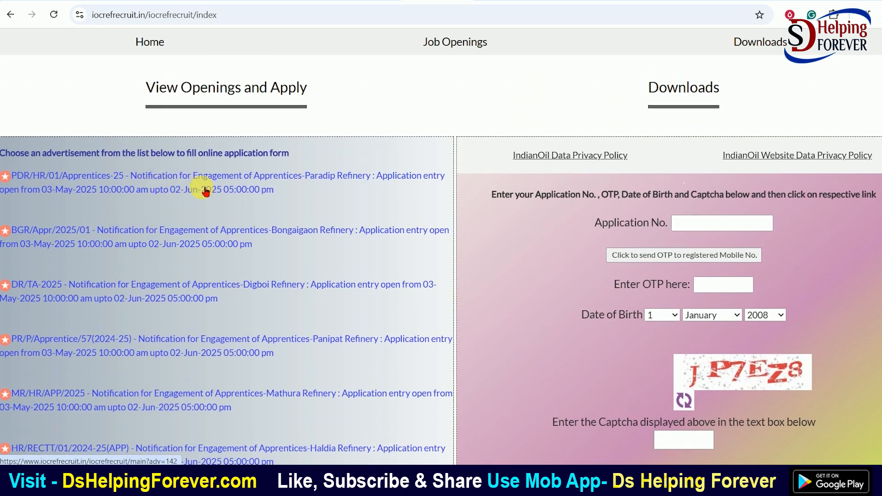
scroll(239, 254, down, 8)
scroll(250, 259, up, 9)
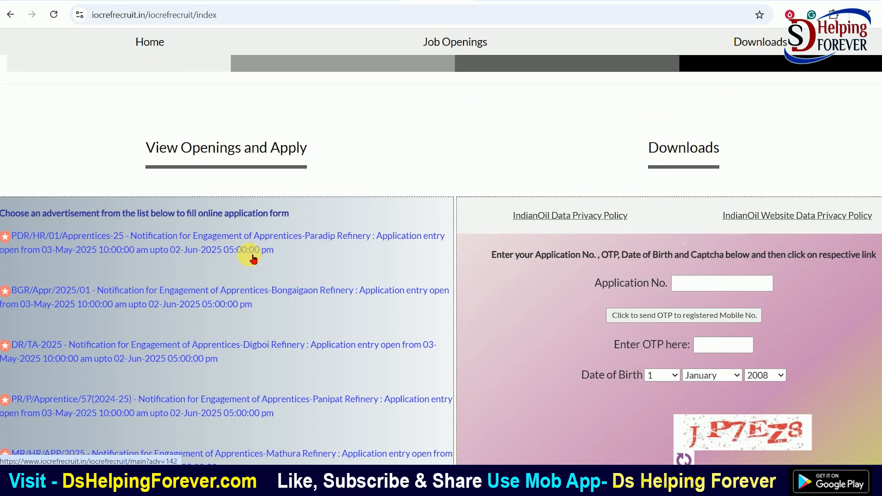
scroll(256, 263, down, 3)
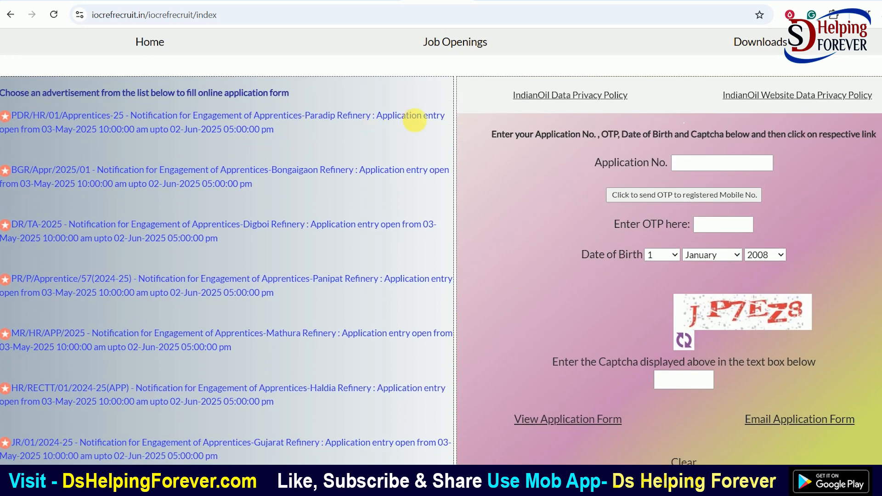
scroll(226, 187, down, 6)
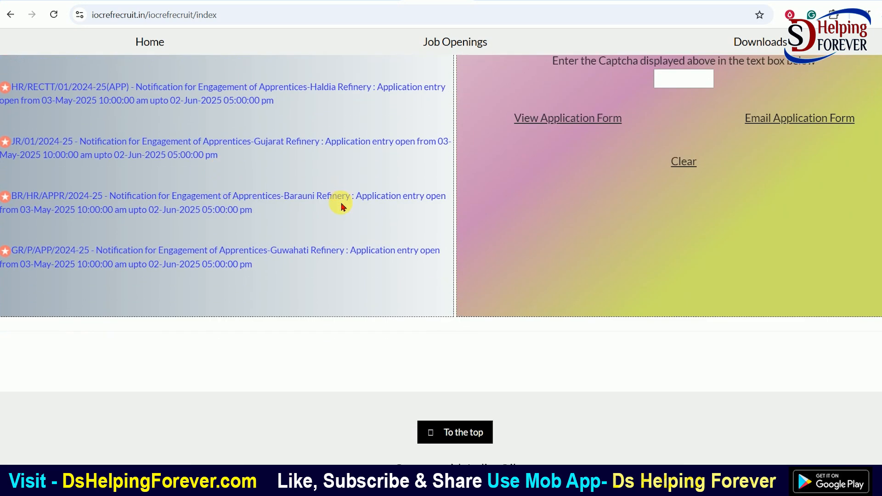
scroll(339, 202, down, 4)
scroll(342, 207, up, 15)
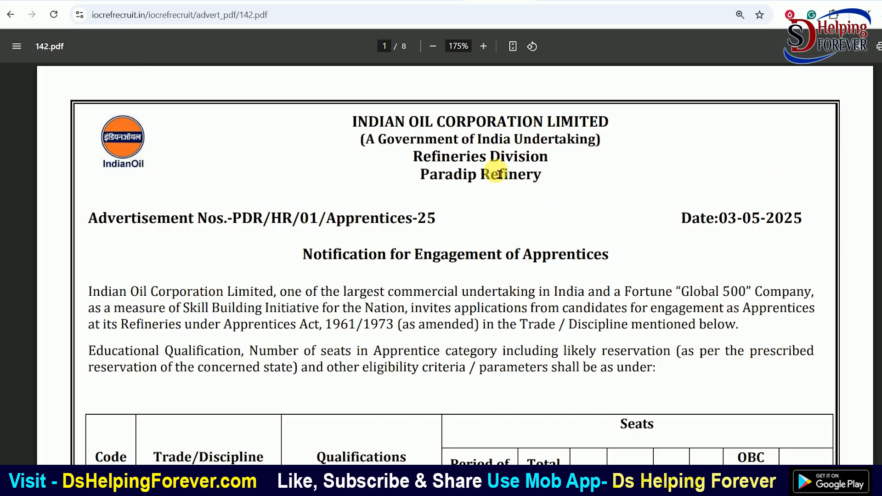
Read the seat table and notes in the Paradip Refinery apprentice notification, 142.pdf
scroll(498, 173, down, 5)
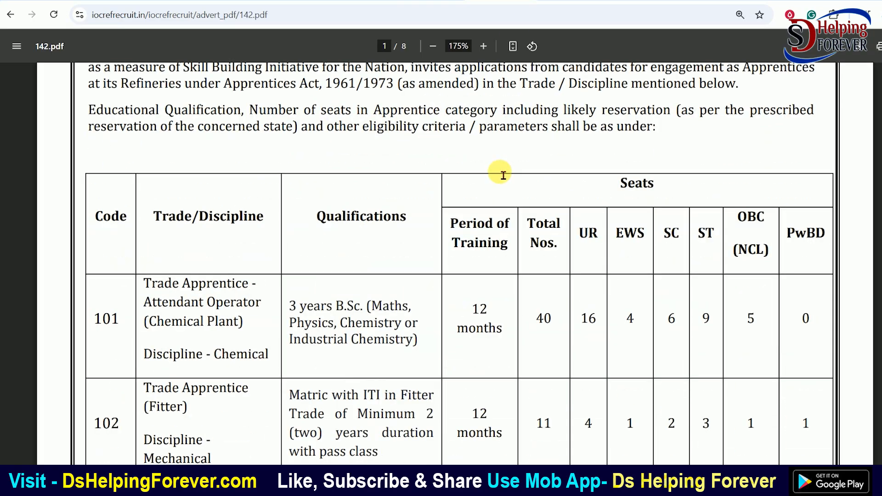
scroll(503, 175, down, 20)
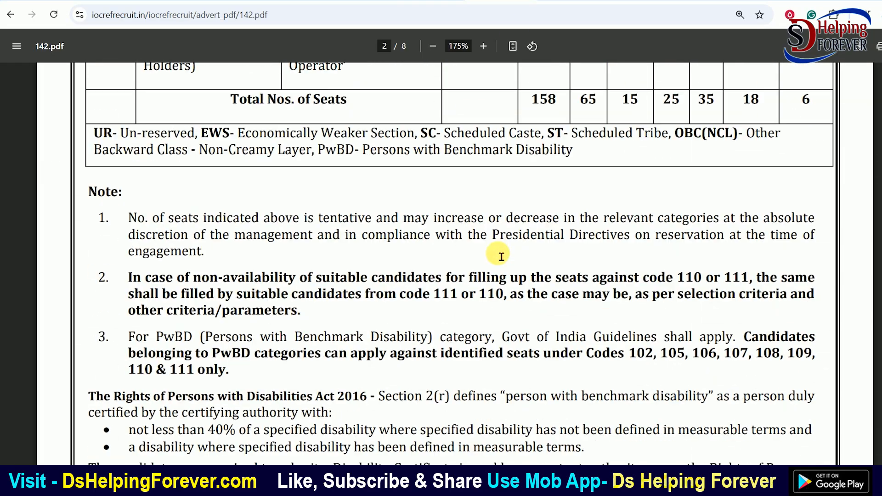